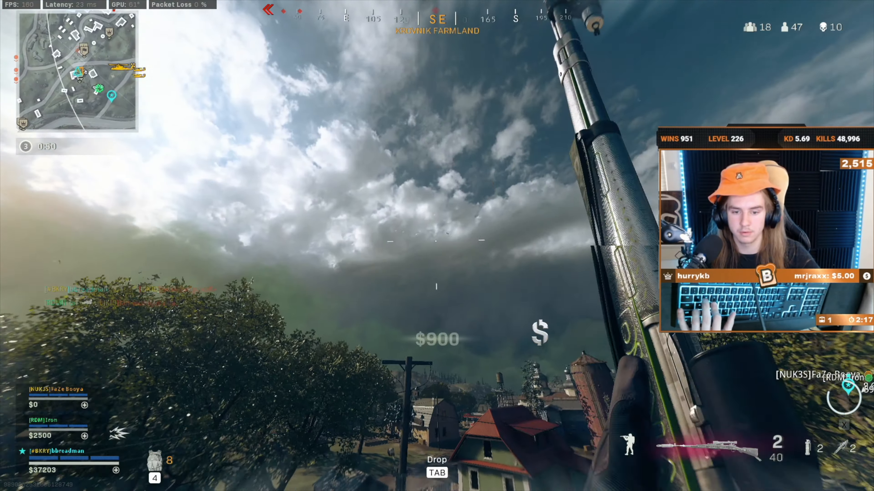
{"action": "right_click", "coordinate": [437, 246]}
{"action": "left_click", "coordinate": [437, 246]}
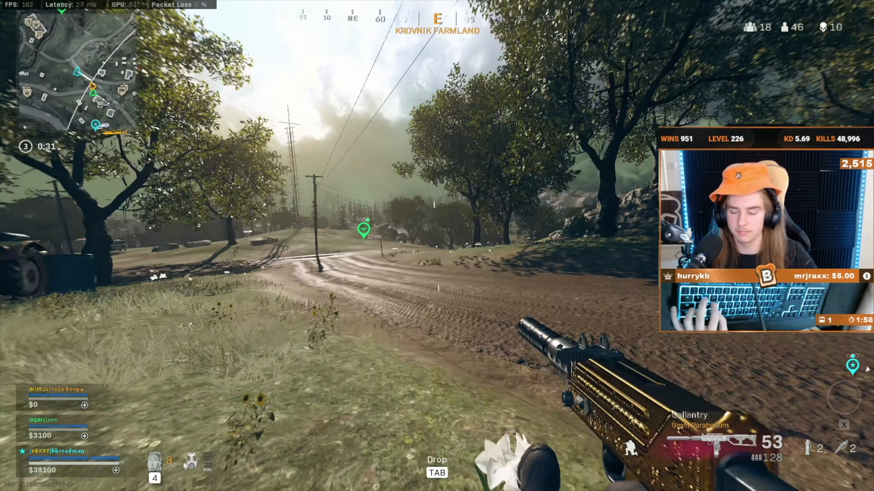
{"action": "key", "text": "w"}
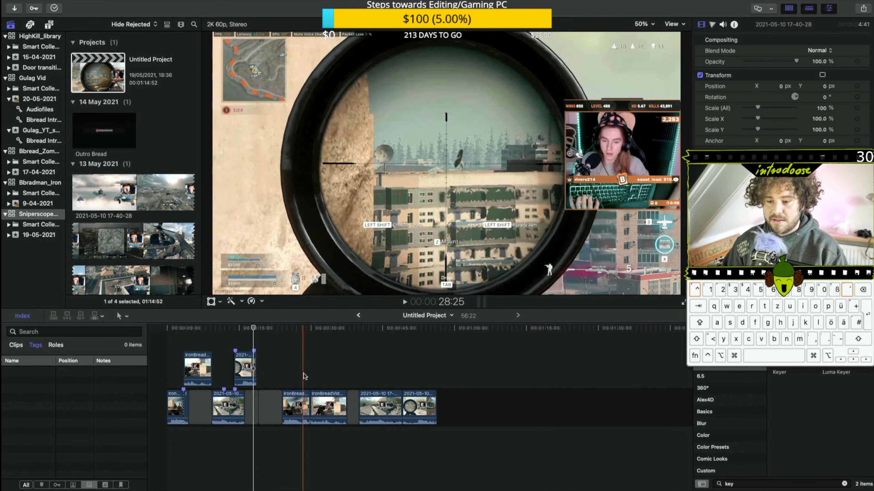
Step: Trim the end of the first IronBreadVideo clip back to where the scope is being raised, making it 3:05 long
{"action": "key", "text": "space"}
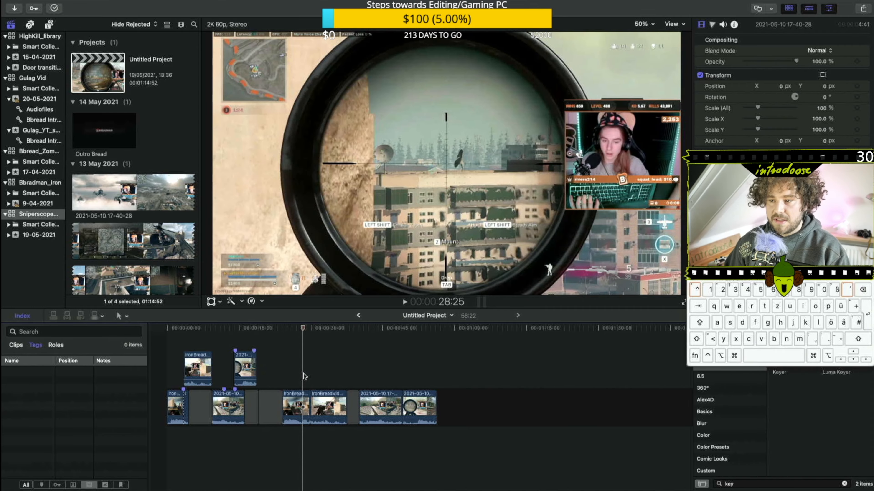
{"action": "key", "text": "space"}
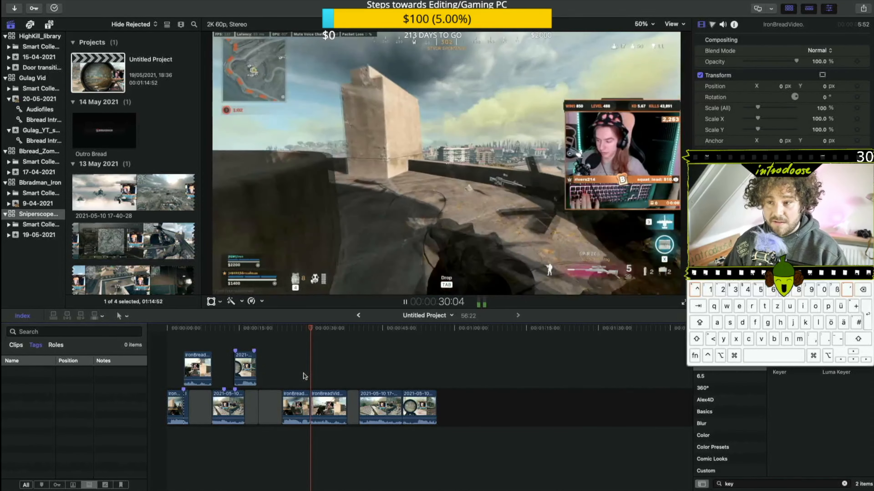
{"action": "key", "text": "space"}
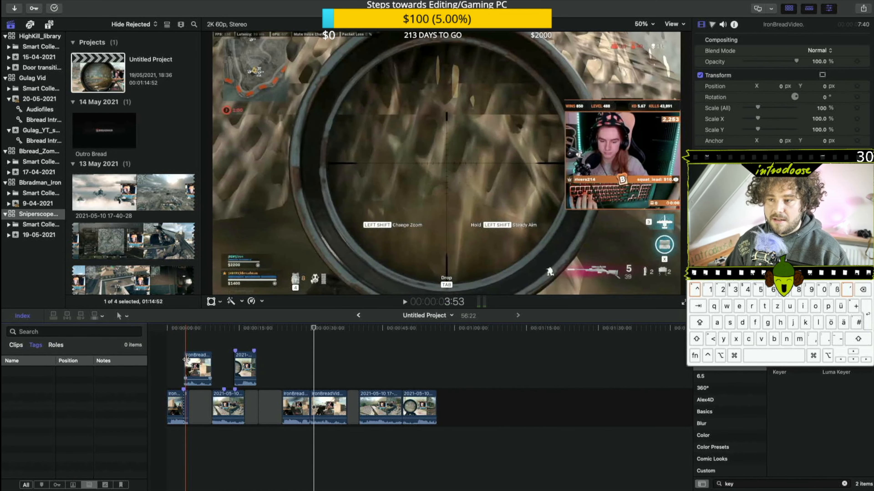
{"action": "scroll", "coordinate": [182, 397], "scroll_direction": "up", "scroll_amount": 5}
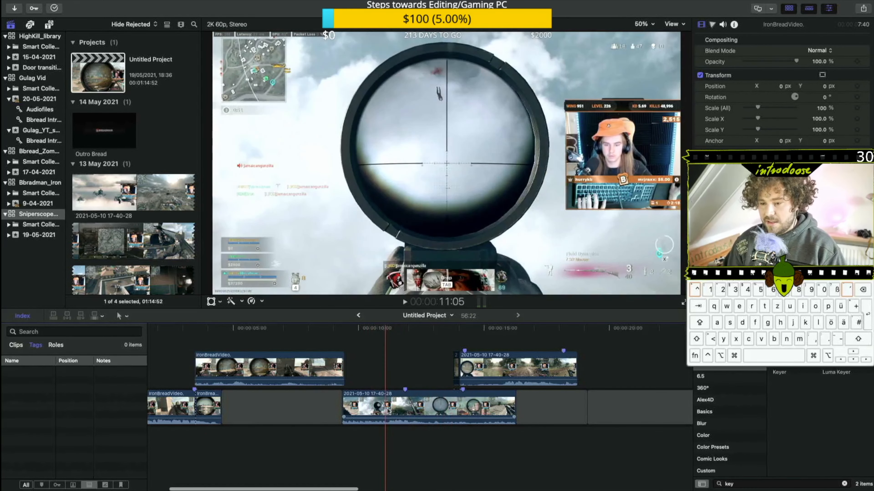
{"action": "key", "text": "shift+z"}
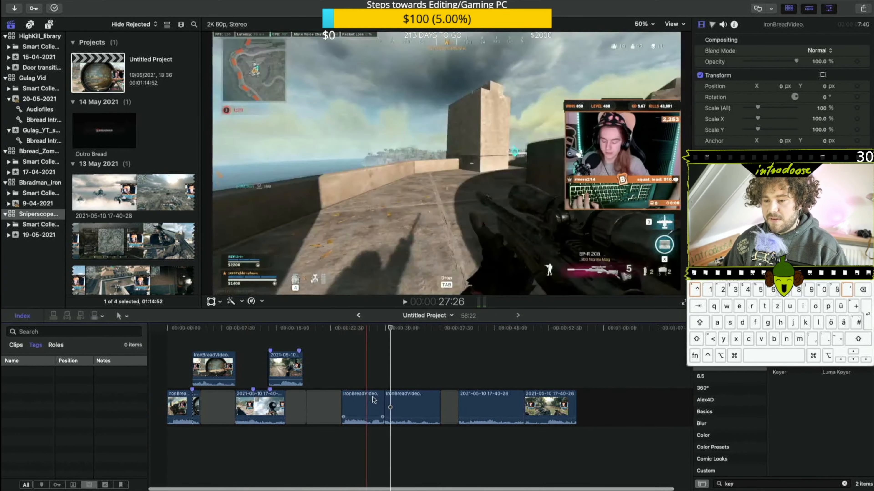
{"action": "left_click", "coordinate": [384, 401]}
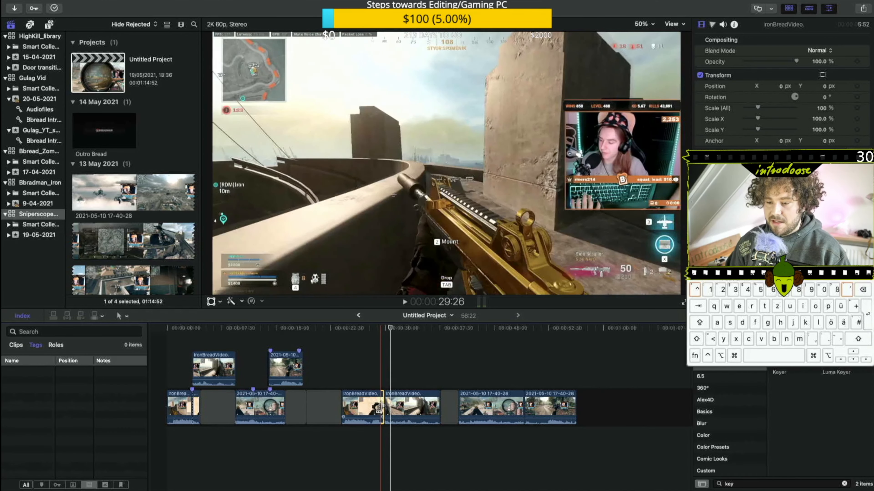
{"action": "left_click_drag", "start_coordinate": [381, 407], "coordinate": [350, 410]}
Step: Trim the start of the second IronBreadVideo clip forward to the scoped-in view, making it 6:04 long
{"action": "key", "text": "super+plus"}
{"action": "key", "text": "super+plus"}
{"action": "key", "text": "super+plus"}
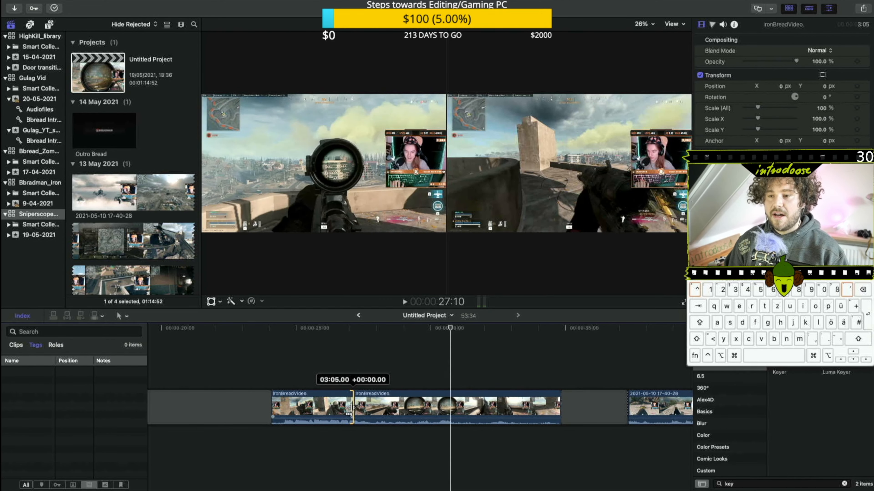
{"action": "left_click_drag", "start_coordinate": [350, 409], "coordinate": [398, 406]}
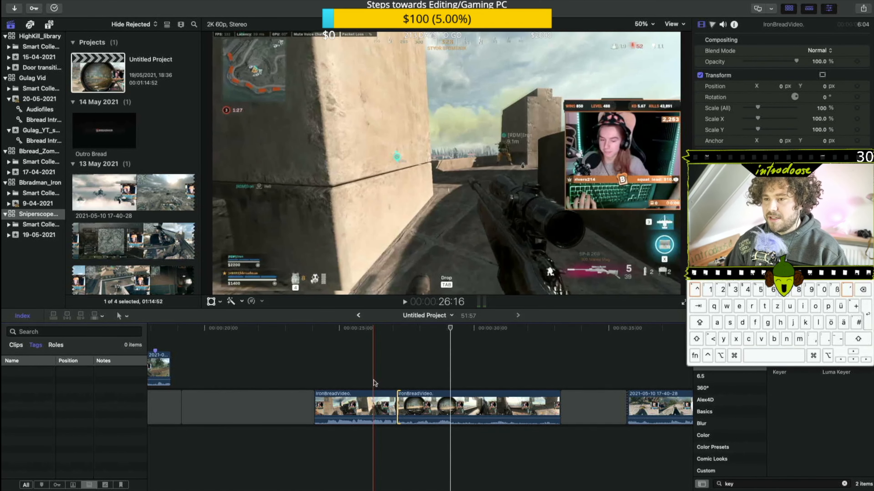
Step: Play back the new cut and lift the second IronBreadVideo clip out of the primary storyline
{"action": "key", "text": "space"}
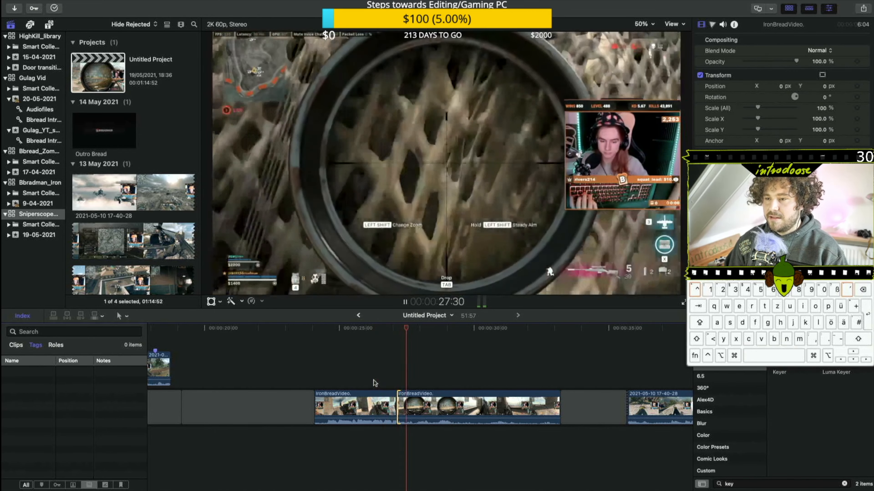
{"action": "key", "text": "space"}
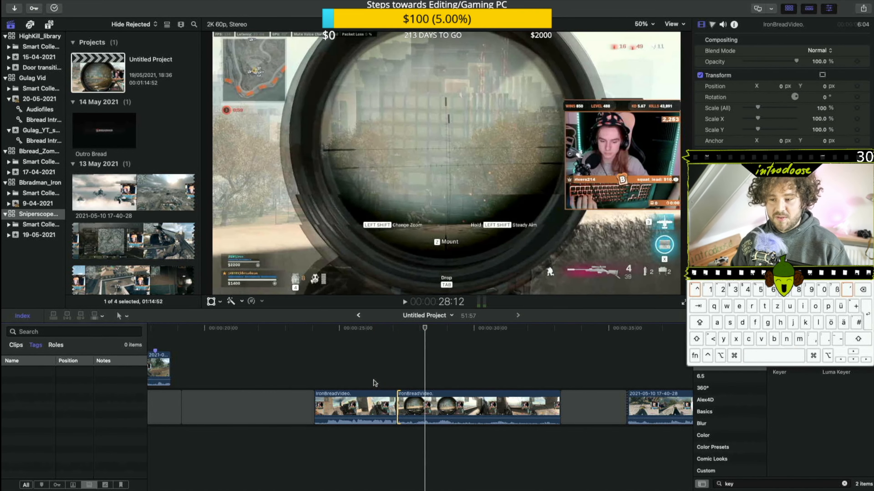
{"action": "left_click", "coordinate": [411, 406]}
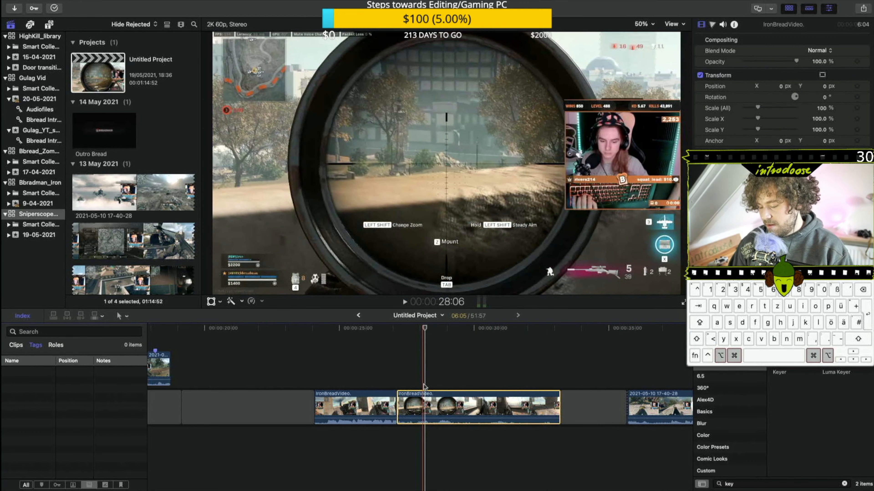
{"action": "key", "text": "super+alt+Up"}
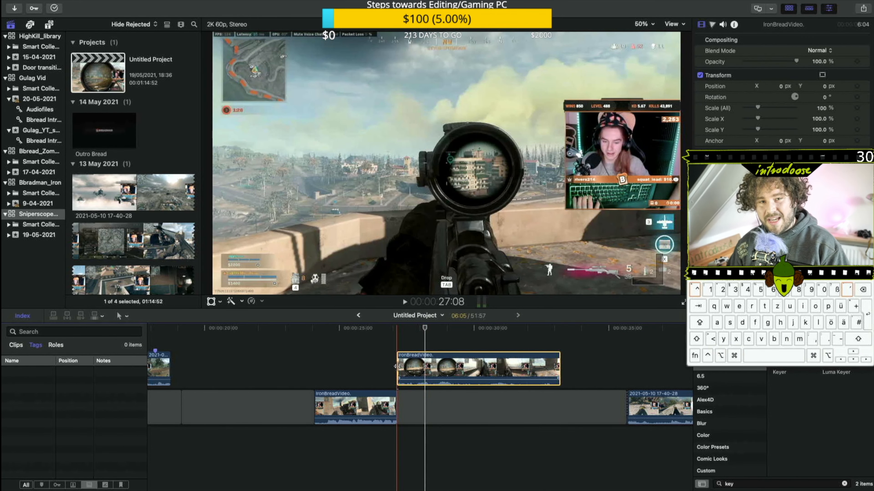
Step: Try extending the lifted clip's start back over the first clip and lowering its opacity to 59.61 %
{"action": "left_click_drag", "start_coordinate": [395, 366], "coordinate": [385, 368]}
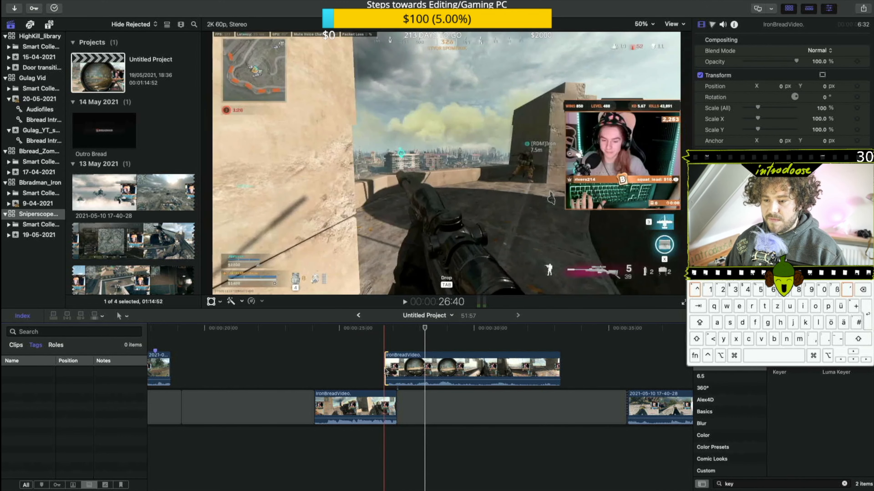
{"action": "left_click", "coordinate": [393, 363]}
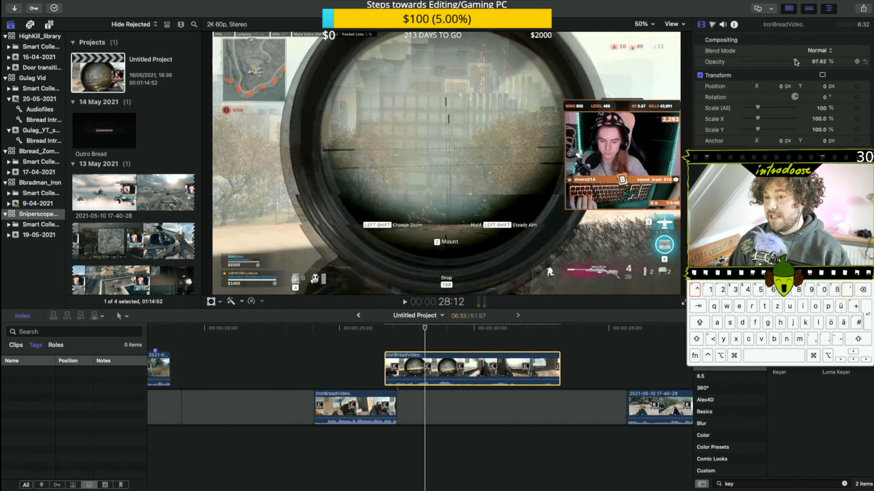
{"action": "left_click_drag", "start_coordinate": [795, 62], "coordinate": [777, 66]}
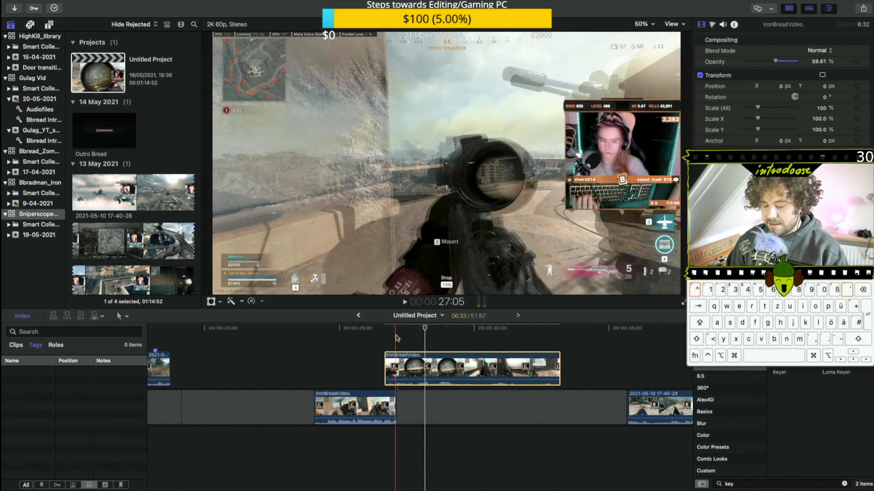
Step: Try extending the end of the lower IronBreadVideo clip well underneath the upper clip with the Trim tool
{"action": "key", "text": "t"}
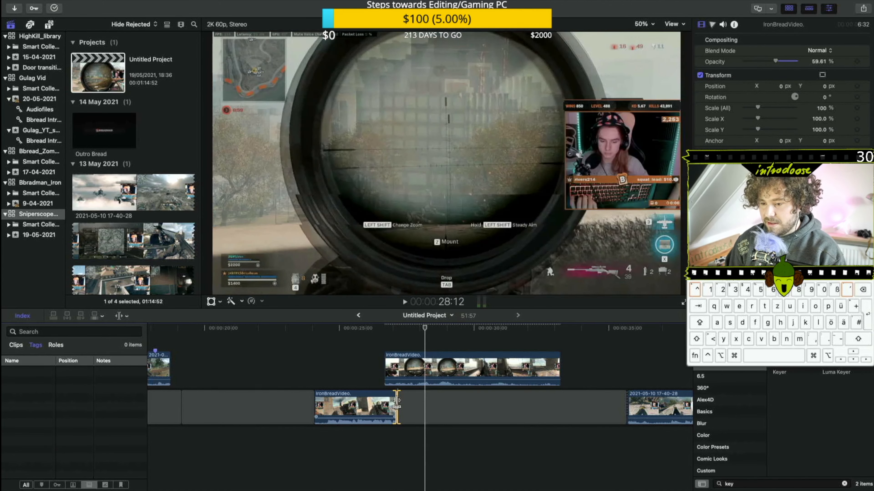
{"action": "left_click_drag", "start_coordinate": [397, 402], "coordinate": [442, 405]}
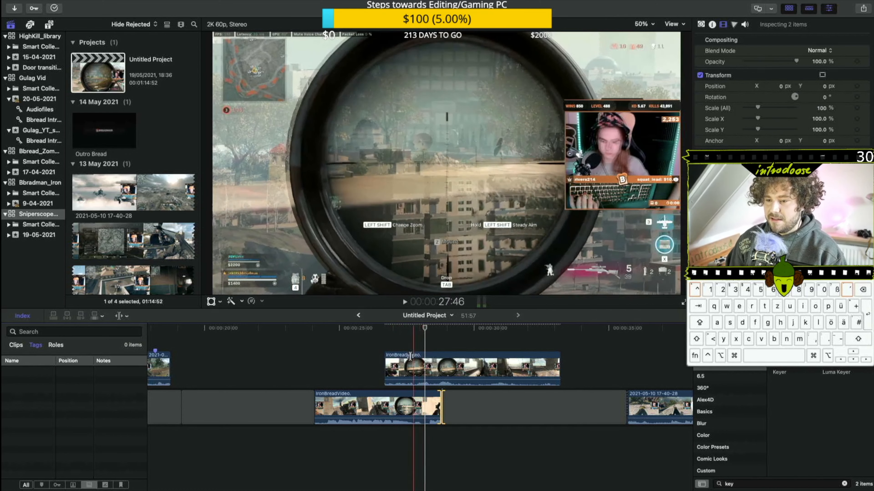
{"action": "key", "text": "a"}
{"action": "left_click", "coordinate": [407, 363]}
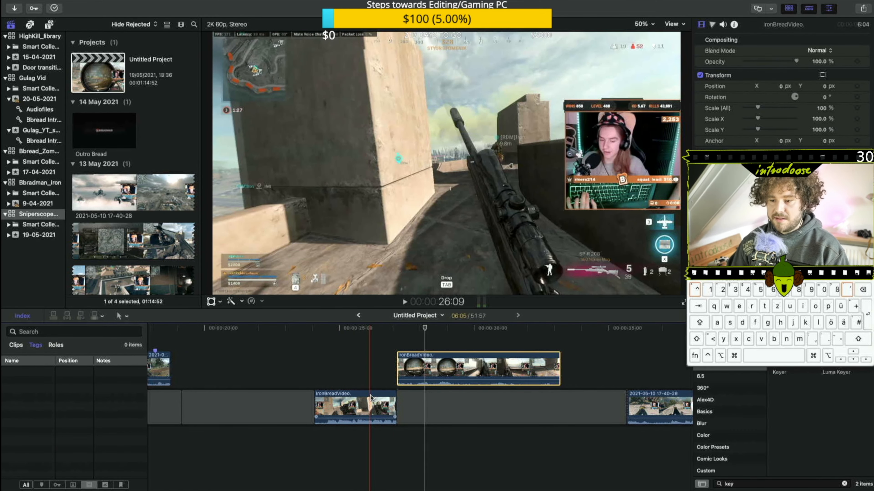
Step: Extend the end of the lower IronBreadVideo clip slightly beneath the upper clip's start, making it 3:20 long
{"action": "left_click", "coordinate": [365, 380]}
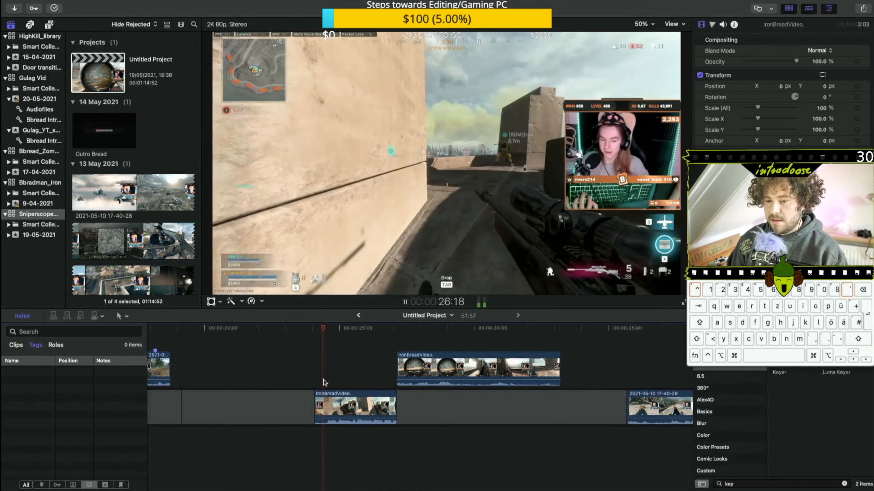
{"action": "key", "text": "space"}
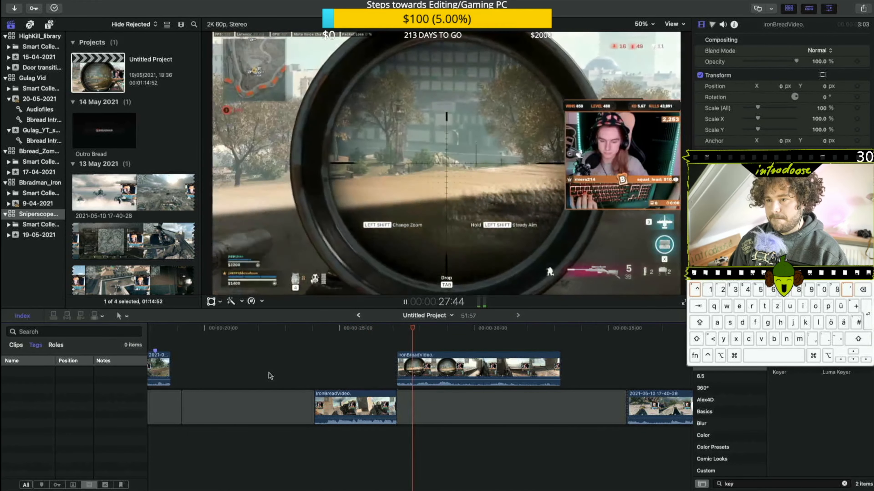
{"action": "key", "text": "space"}
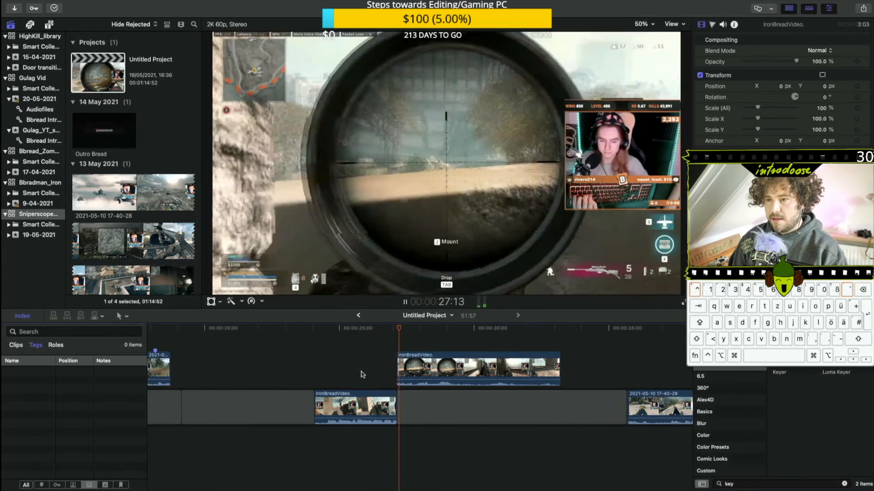
{"action": "key", "text": "space"}
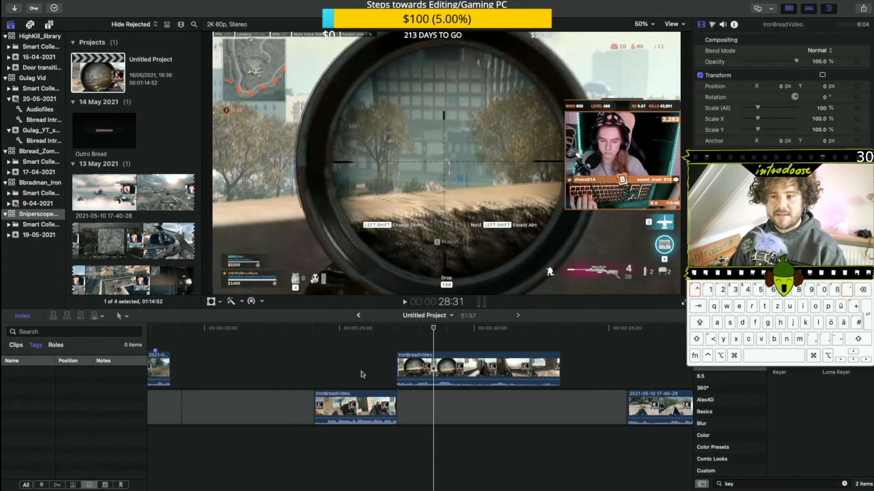
{"action": "key", "text": "t"}
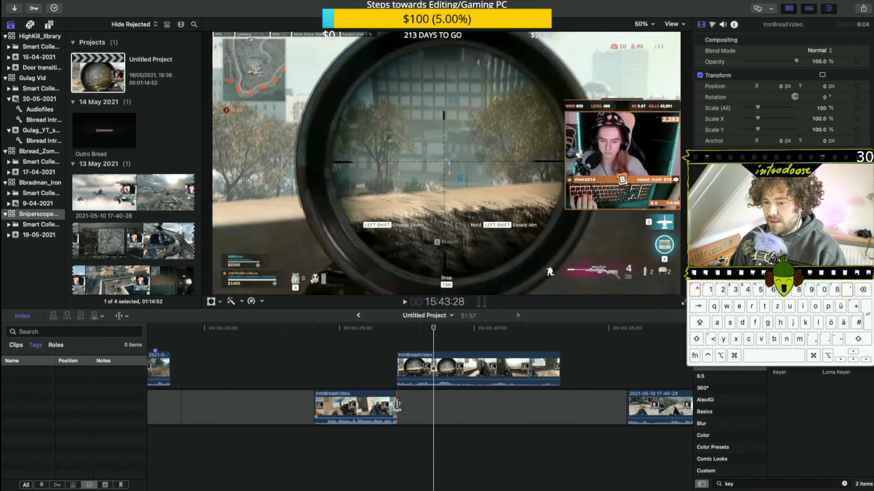
{"action": "left_click", "coordinate": [396, 404]}
{"action": "left_click_drag", "start_coordinate": [399, 404], "coordinate": [413, 406]}
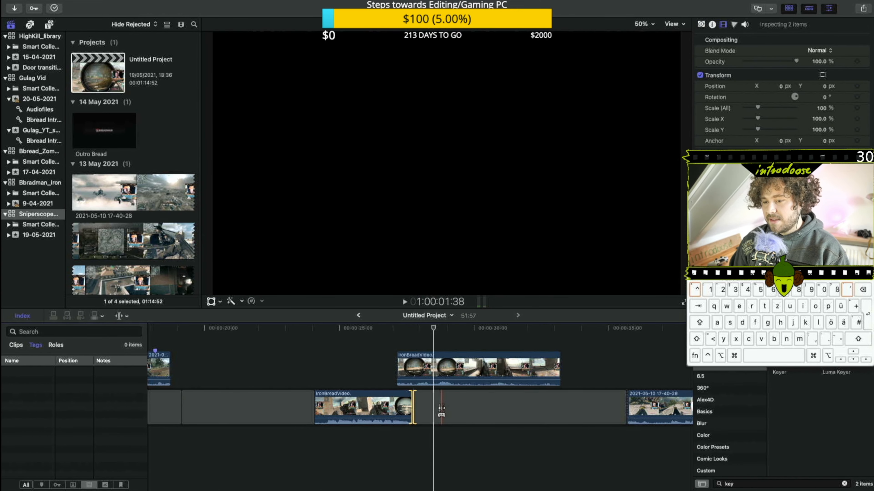
{"action": "left_click", "coordinate": [460, 407]}
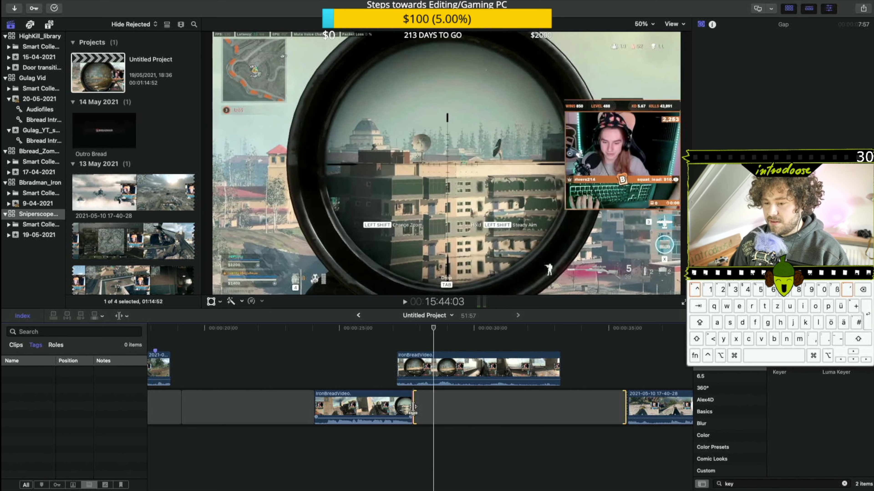
{"action": "left_click_drag", "start_coordinate": [413, 410], "coordinate": [410, 410]}
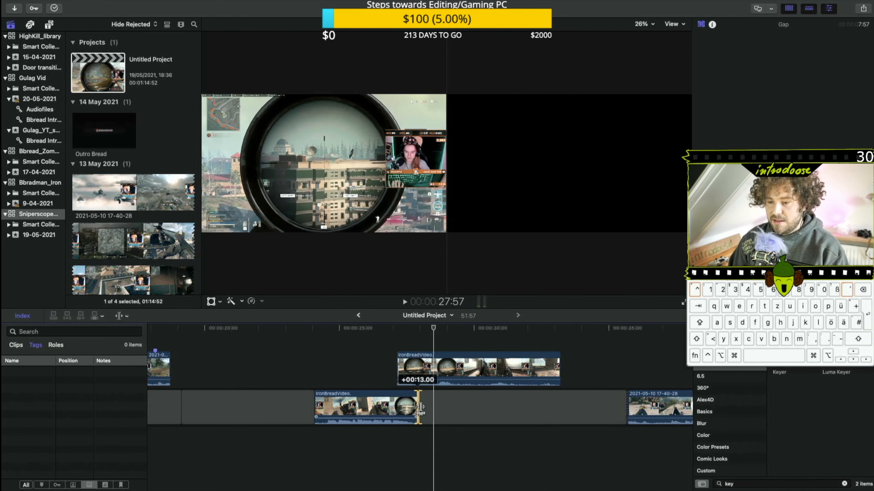
{"action": "left_click_drag", "start_coordinate": [422, 405], "coordinate": [404, 408]}
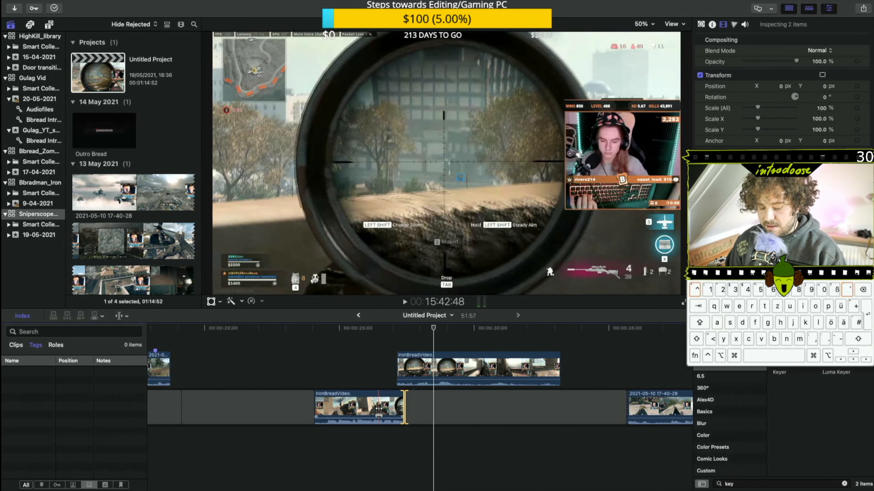
Step: Detach the lower clip's audio, extend the audio's end under the upper clip to 3:58, and play back the transition
{"action": "right_click", "coordinate": [379, 411]}
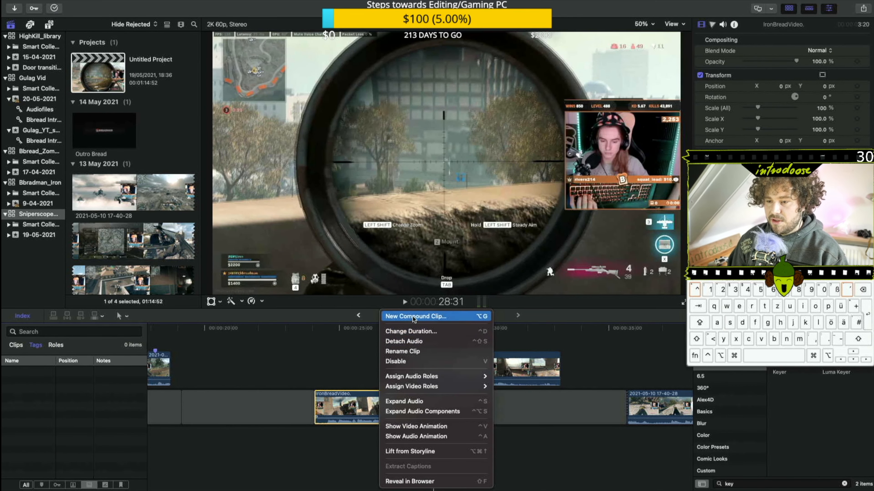
{"action": "left_click", "coordinate": [412, 342]}
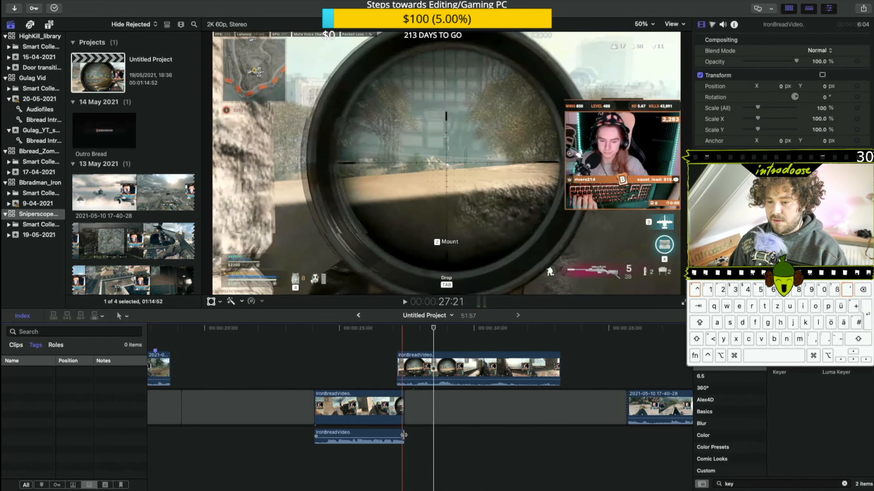
{"action": "left_click_drag", "start_coordinate": [403, 435], "coordinate": [419, 436]}
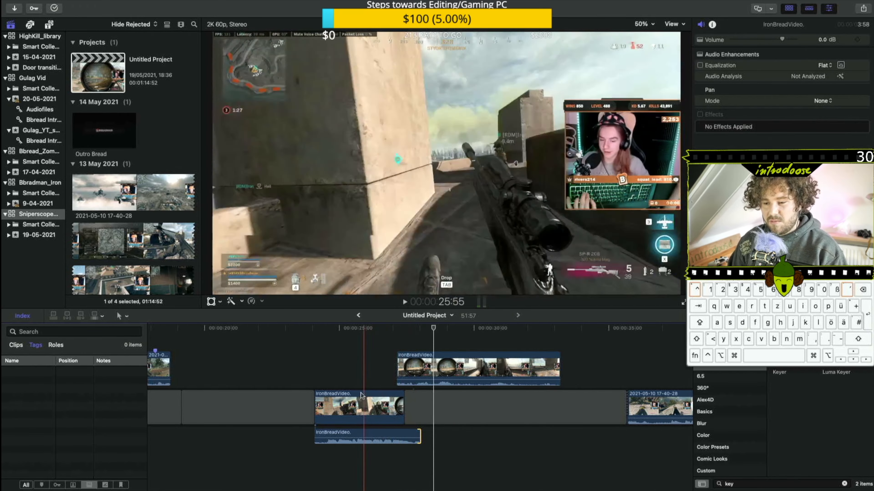
{"action": "left_click", "coordinate": [345, 379]}
{"action": "key", "text": "space"}
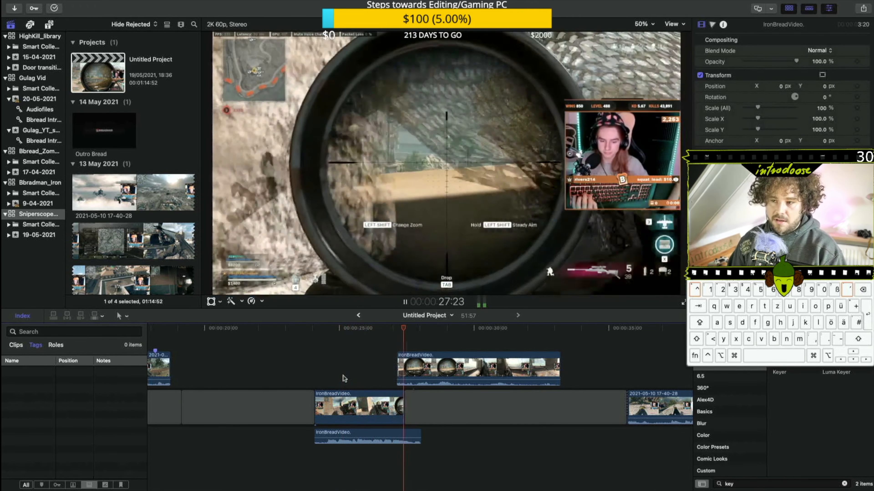
{"action": "key", "text": "space"}
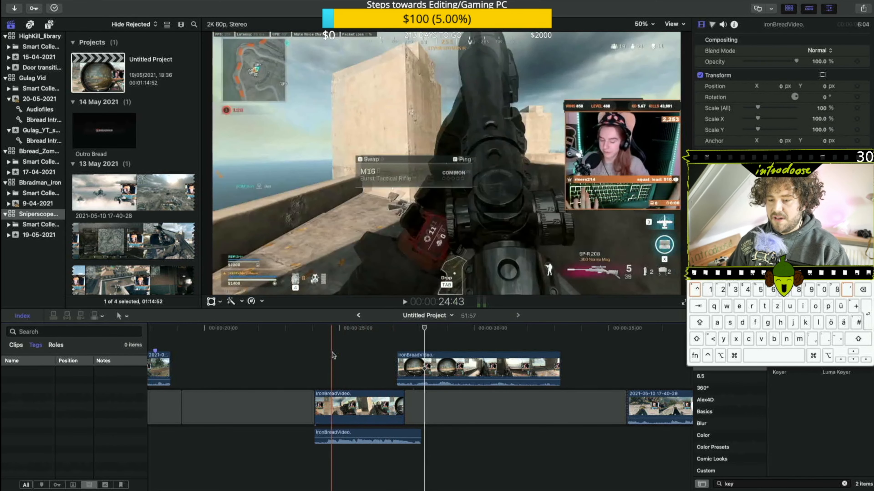
{"action": "key", "text": "space"}
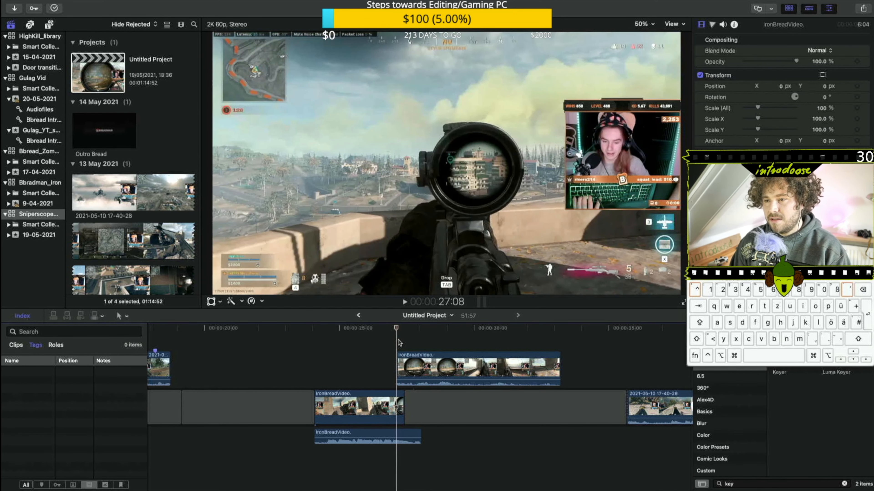
Step: Step one frame forward across the start of the upper IronBreadVideo clip and examine how the two scopes line up
{"action": "key", "text": "Right"}
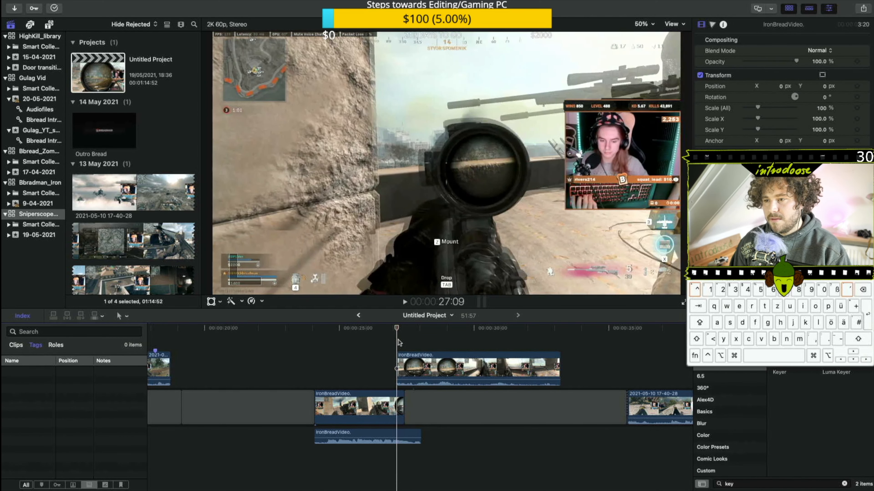
{"action": "key", "text": "super+equal"}
{"action": "key", "text": "super+equal"}
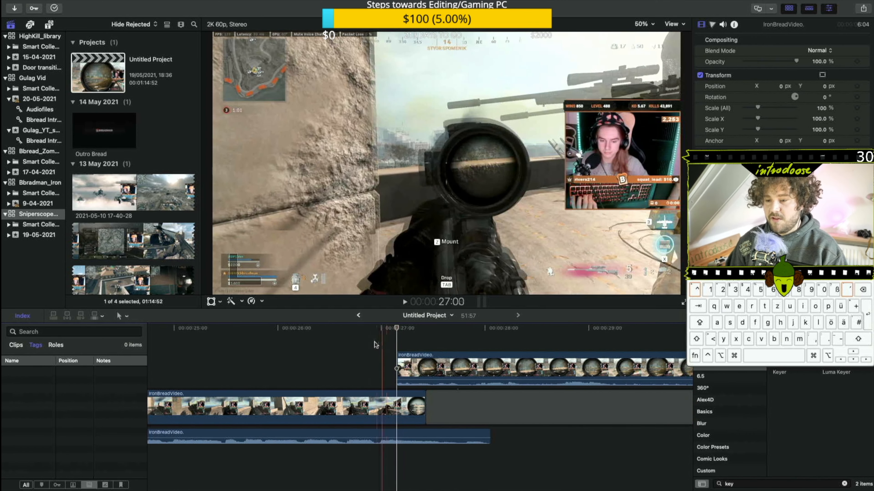
Step: Play back the earlier IronBreadVideo transition at the start of the timeline and compare the frames on either side of its cut
{"action": "key", "text": "super+minus"}
{"action": "key", "text": "super+minus"}
{"action": "key", "text": "super+minus"}
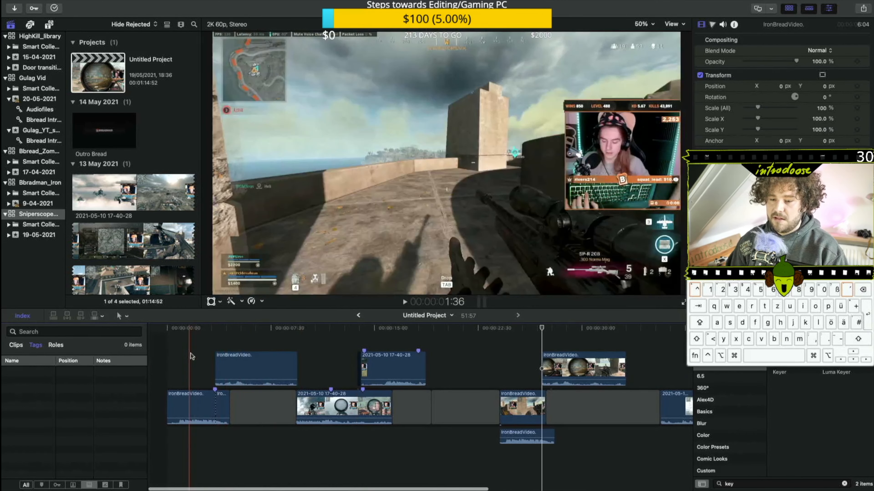
{"action": "left_click", "coordinate": [193, 357]}
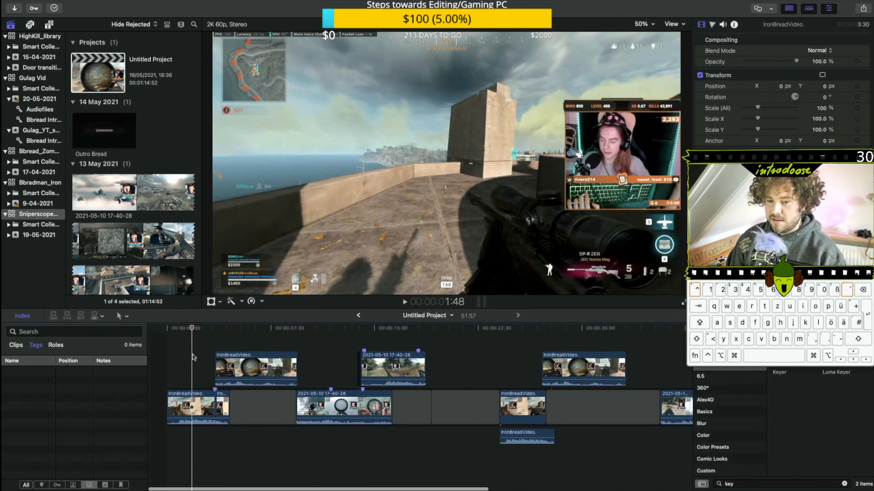
{"action": "key", "text": "space"}
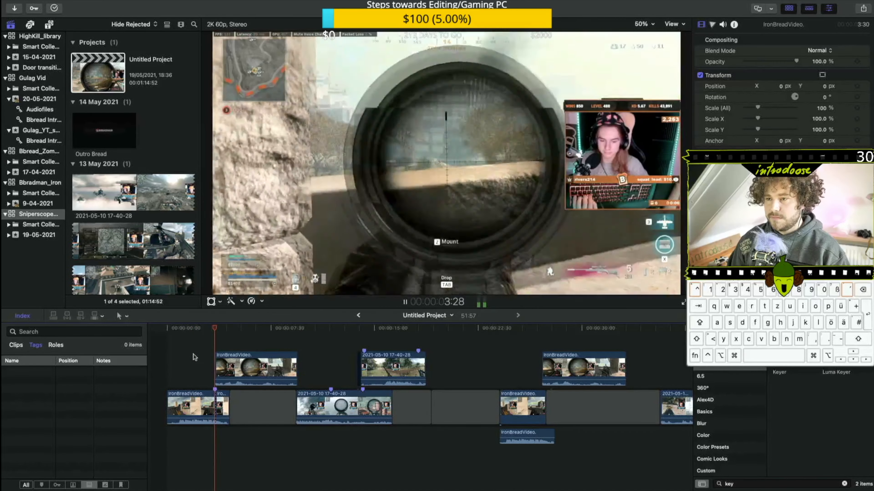
{"action": "key", "text": "space"}
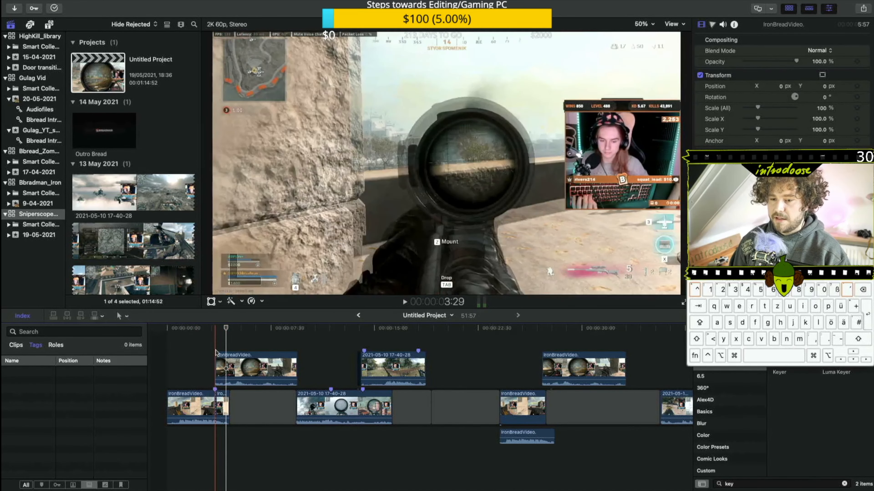
{"action": "left_click", "coordinate": [216, 353]}
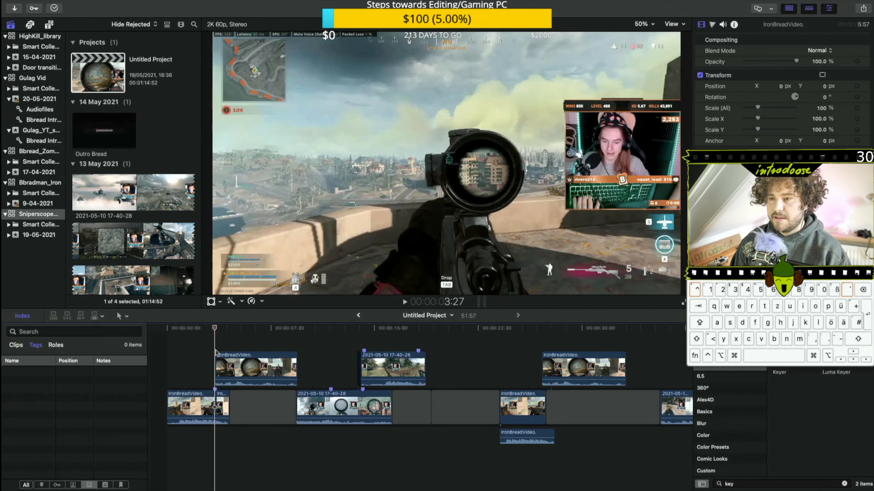
{"action": "key", "text": "Right"}
{"action": "key", "text": "Left"}
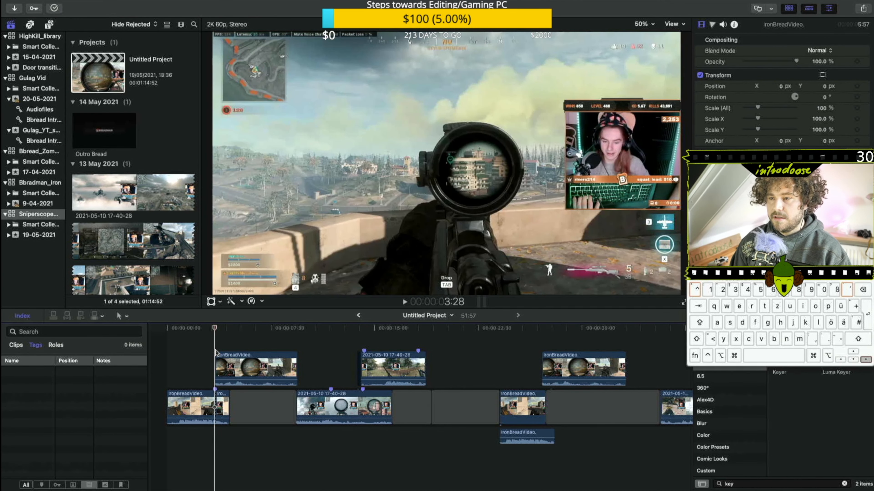
{"action": "key", "text": "Right"}
{"action": "key", "text": "Left"}
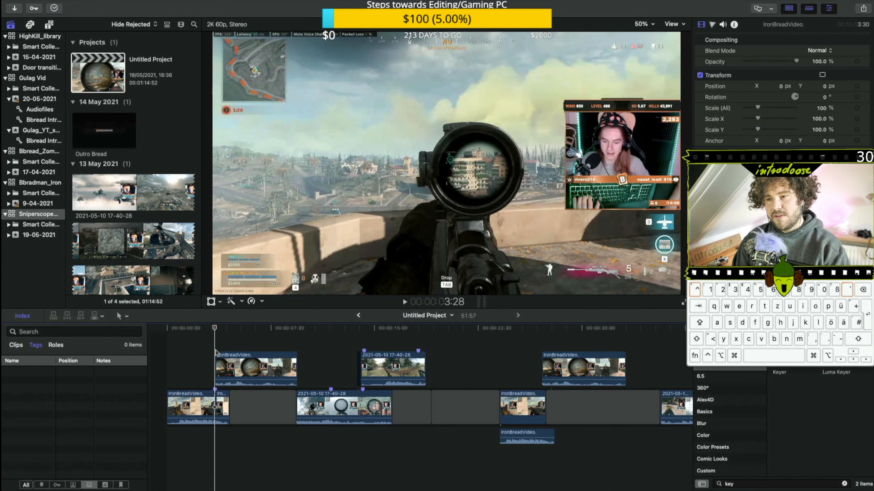
{"action": "key", "text": "Right"}
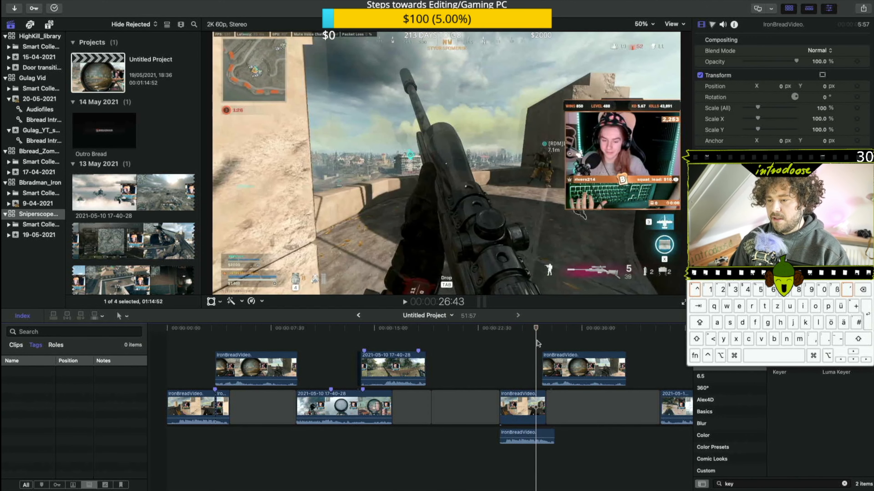
Step: Step through the frames at the new IronBreadVideo transition, trim the upper clip's start by one frame, and play back the result
{"action": "left_click", "coordinate": [541, 345]}
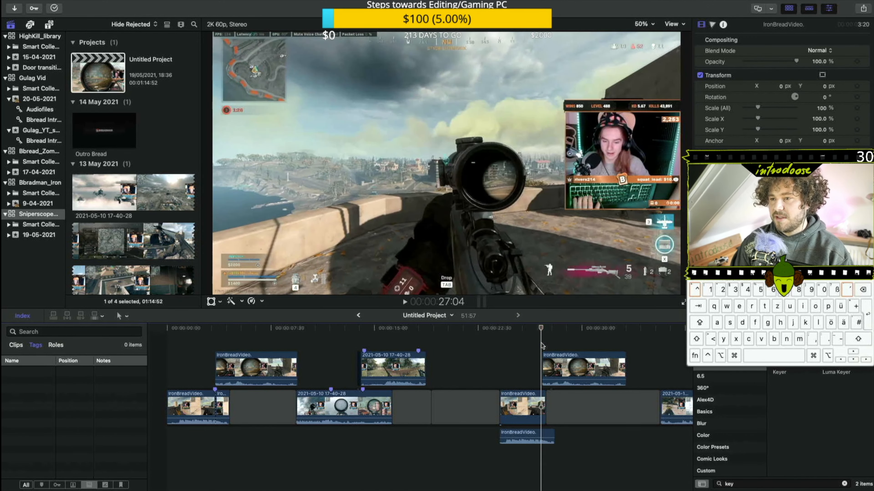
{"action": "key", "text": "Right"}
{"action": "key", "text": "Right"}
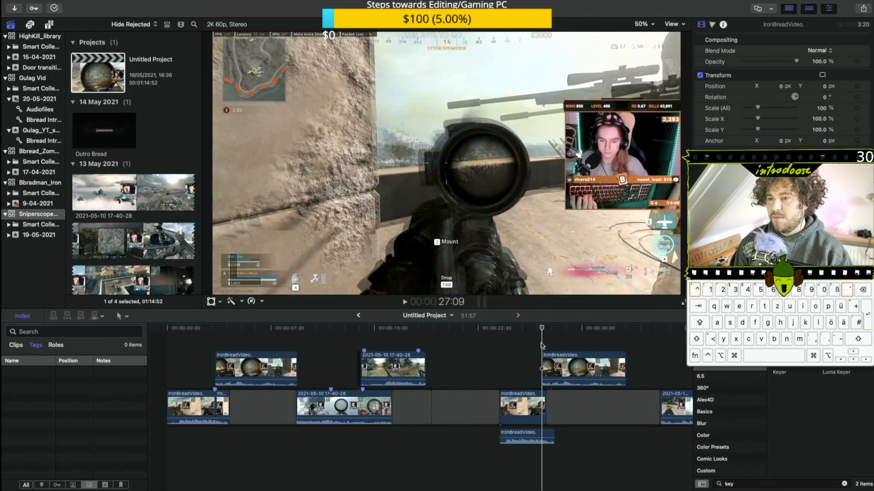
{"action": "key", "text": "Left"}
{"action": "key", "text": "Right"}
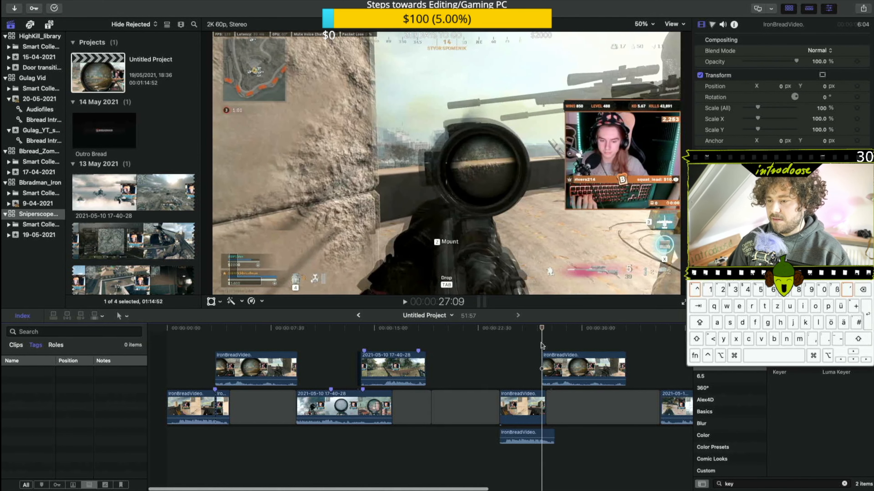
{"action": "scroll", "coordinate": [542, 346], "scroll_direction": "up", "scroll_amount": 10}
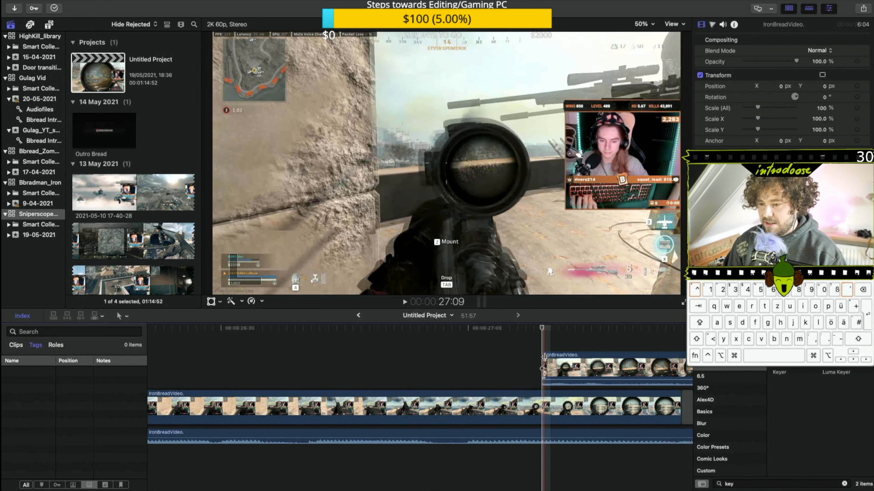
{"action": "mouse_move", "coordinate": [543, 357]}
{"action": "left_mouse_down"}
{"action": "mouse_move", "coordinate": [564, 362]}
{"action": "mouse_move", "coordinate": [556, 362]}
{"action": "left_mouse_up"}
{"action": "key", "text": "space"}
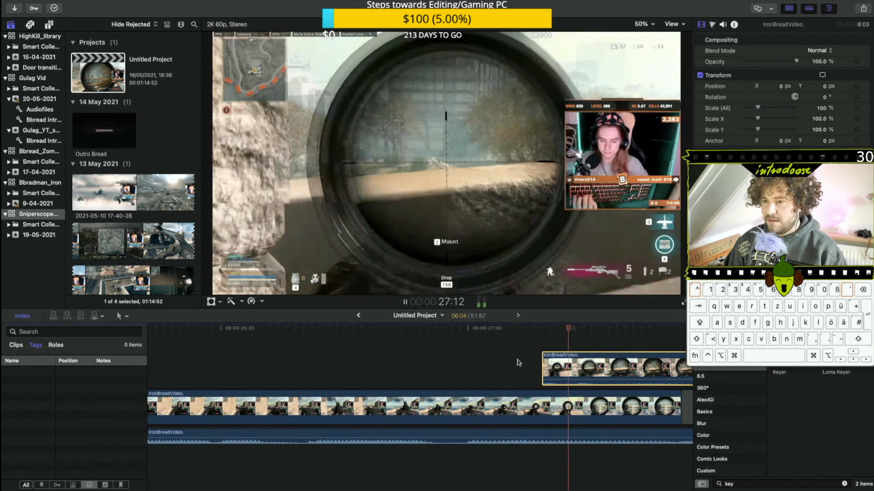
{"action": "left_click", "coordinate": [431, 365]}
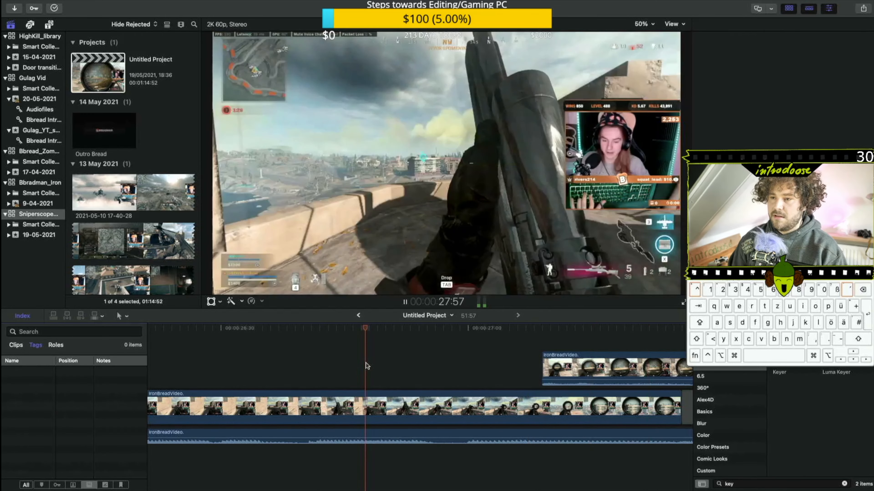
{"action": "key", "text": "space"}
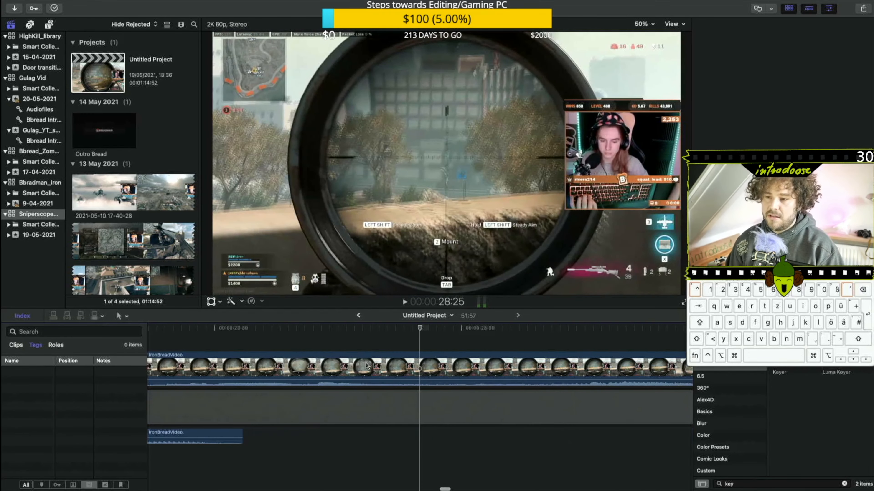
{"action": "left_click", "coordinate": [368, 365]}
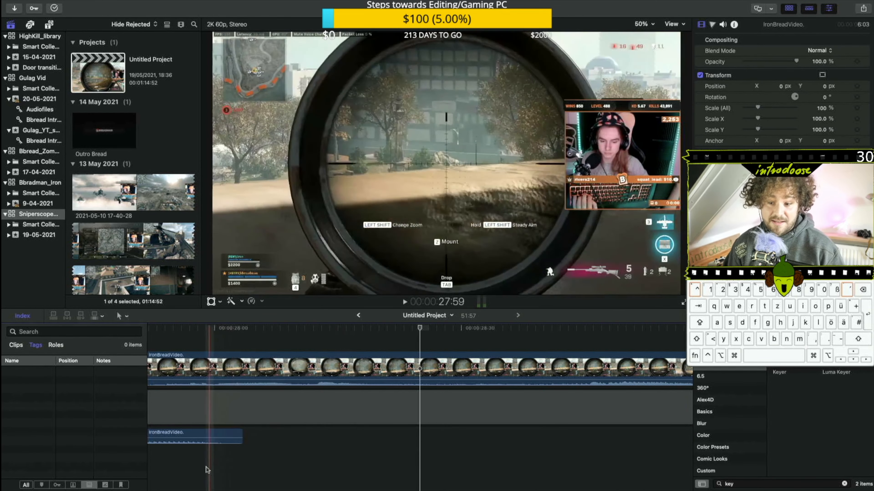
{"action": "key", "text": "super+minus"}
{"action": "key", "text": "super+minus"}
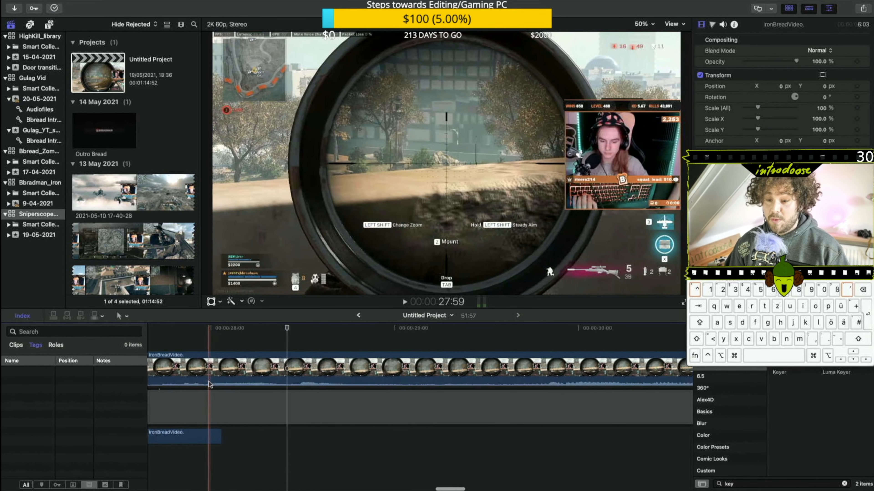
{"action": "scroll", "coordinate": [209, 384], "scroll_direction": "left", "scroll_amount": 8}
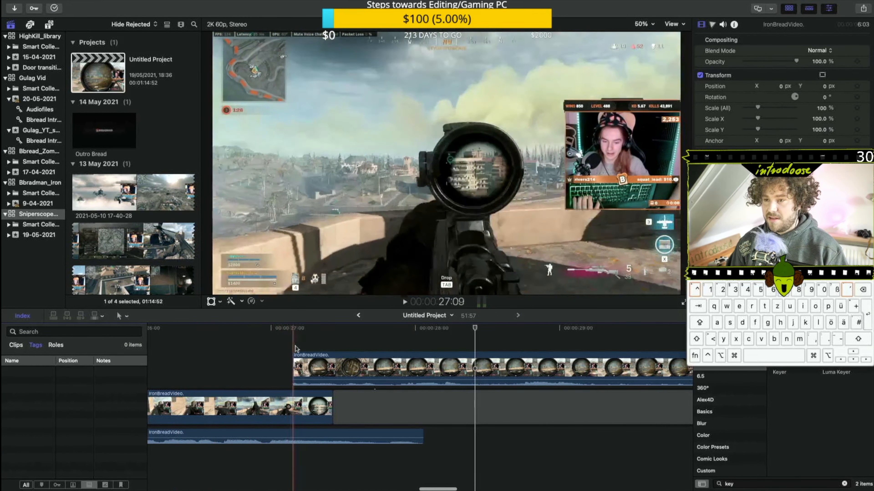
{"action": "key", "text": "super+minus"}
{"action": "key", "text": "super+minus"}
{"action": "key", "text": "super+minus"}
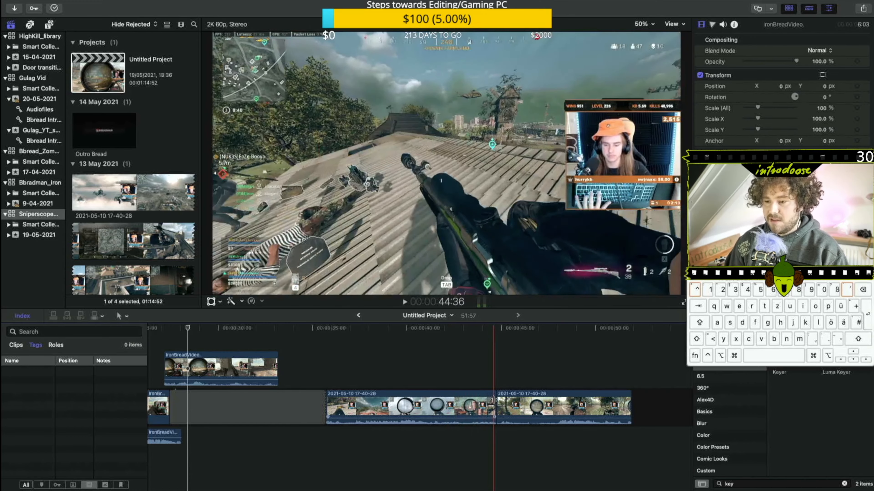
{"action": "mouse_move", "coordinate": [492, 400]}
{"action": "left_mouse_down"}
{"action": "mouse_move", "coordinate": [449, 405]}
{"action": "mouse_move", "coordinate": [487, 406]}
{"action": "left_mouse_up"}
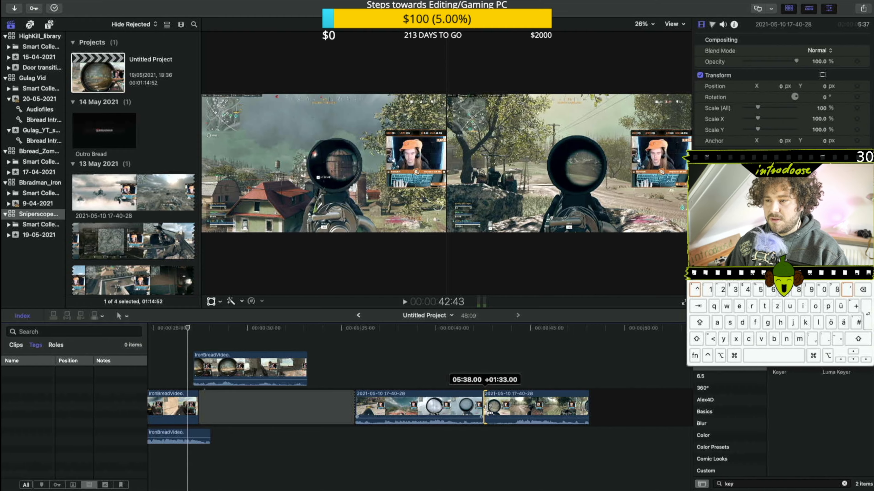
{"action": "left_click", "coordinate": [463, 382]}
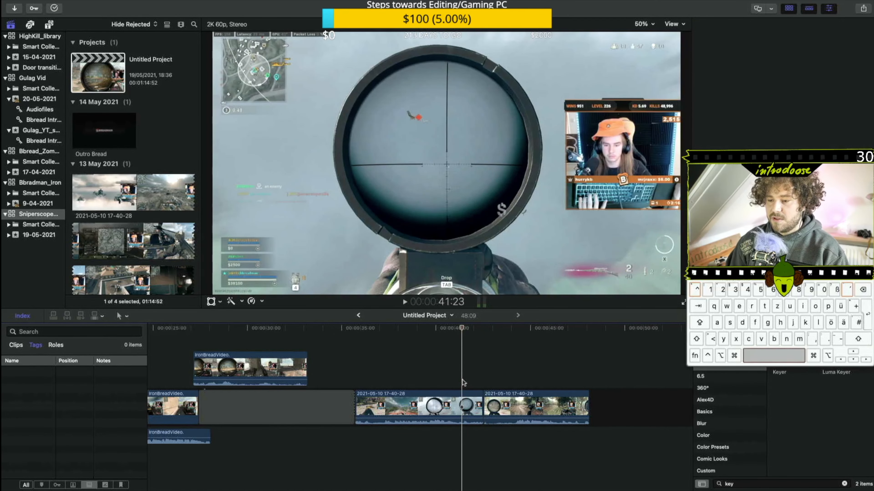
{"action": "key", "text": "space"}
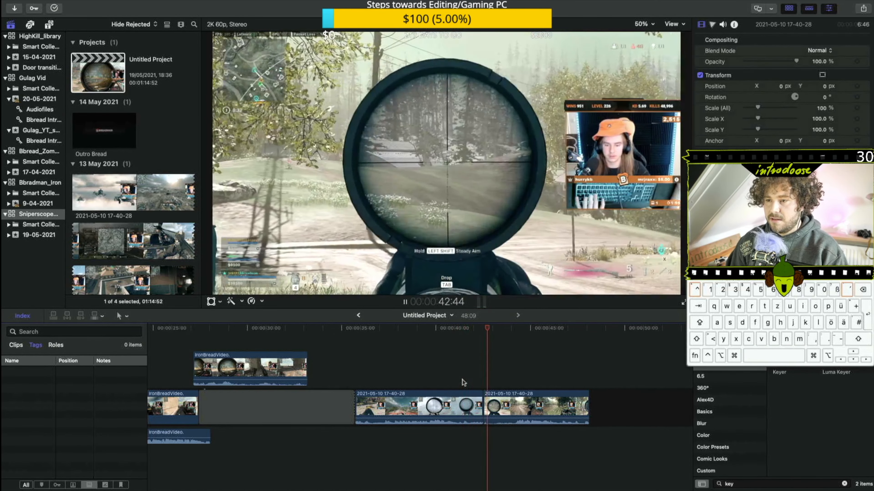
{"action": "left_click", "coordinate": [439, 376]}
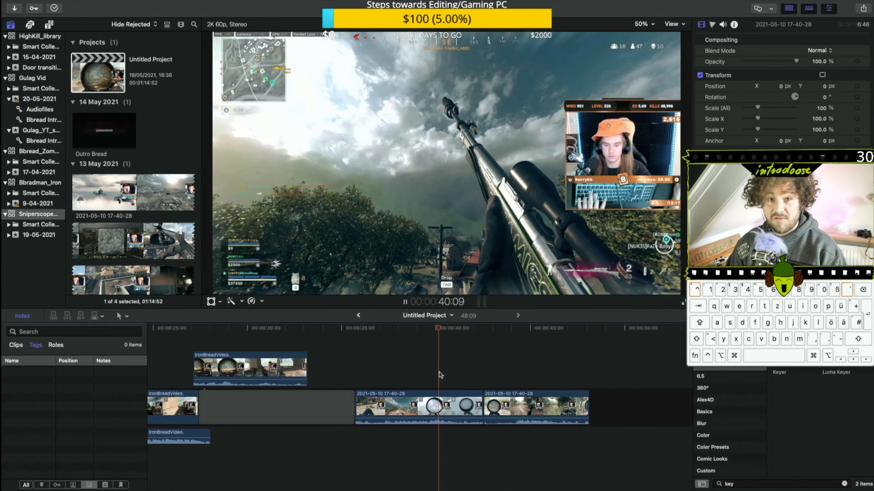
{"action": "key", "text": "space"}
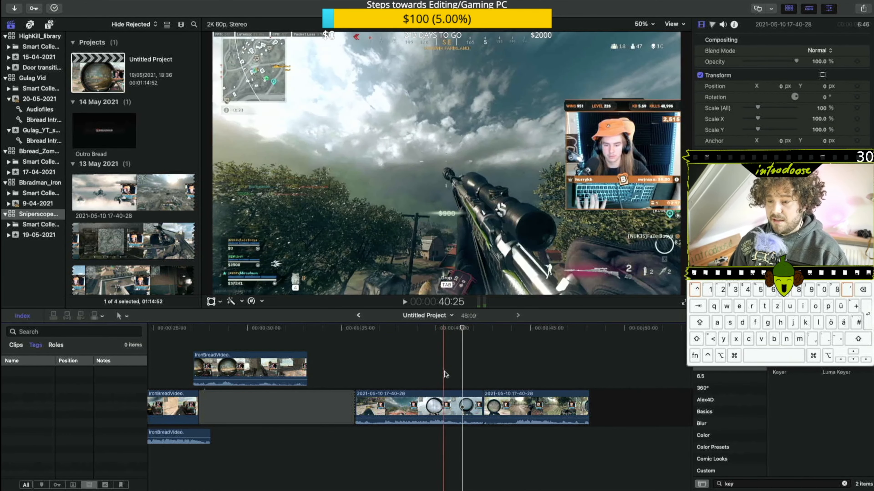
{"action": "key", "text": "space"}
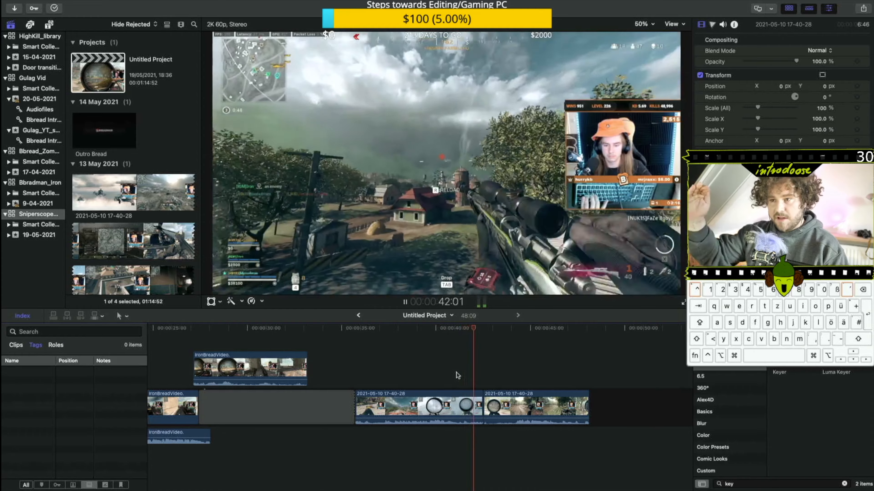
{"action": "key", "text": "space"}
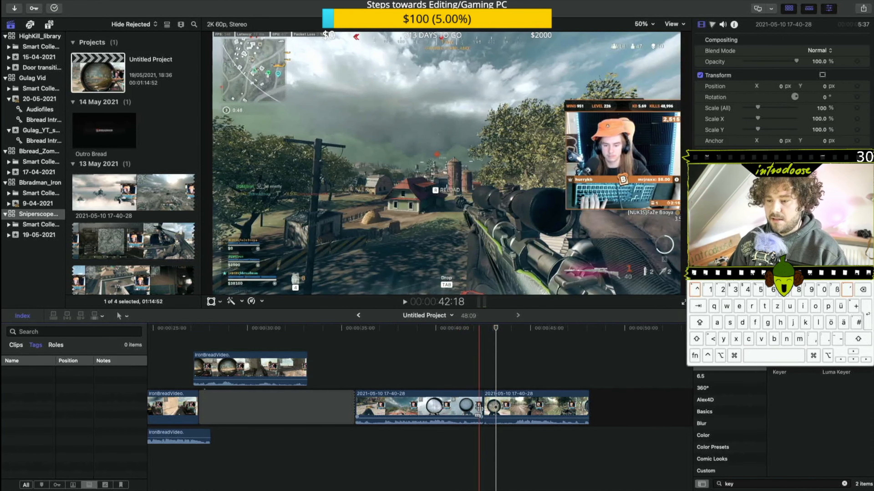
{"action": "left_click", "coordinate": [492, 410]}
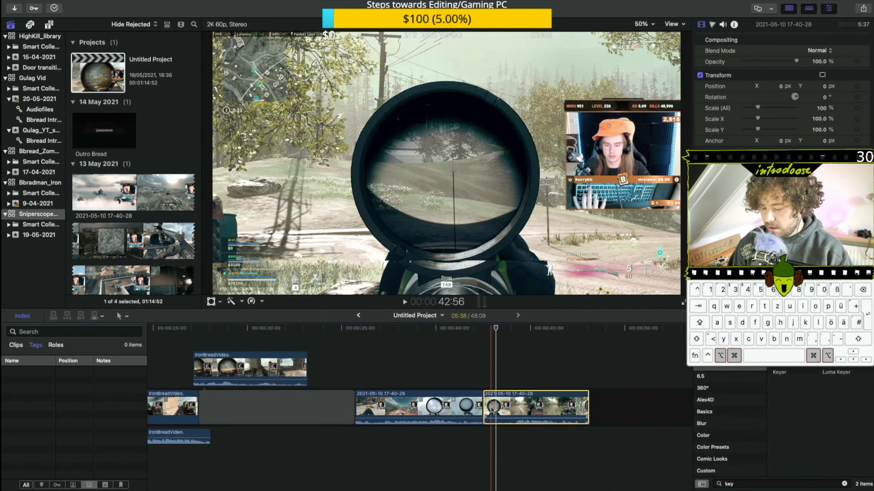
{"action": "key", "text": "alt+super+Up"}
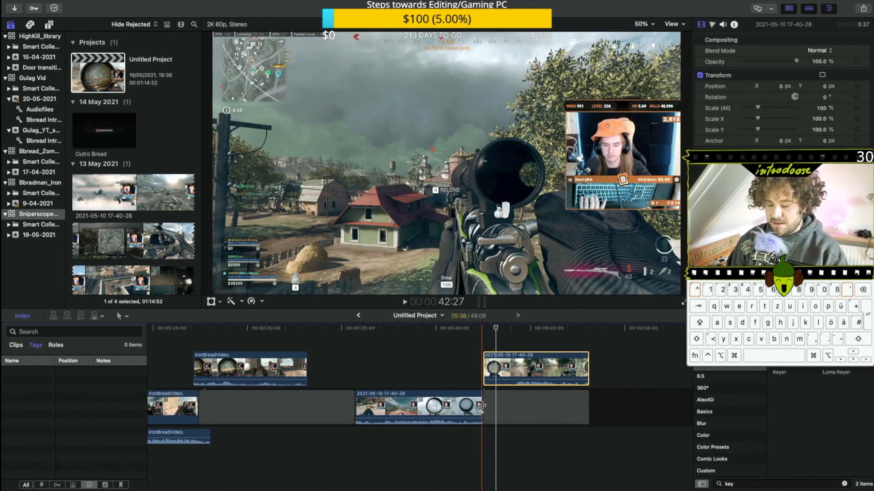
{"action": "left_click_drag", "start_coordinate": [483, 406], "coordinate": [494, 409]}
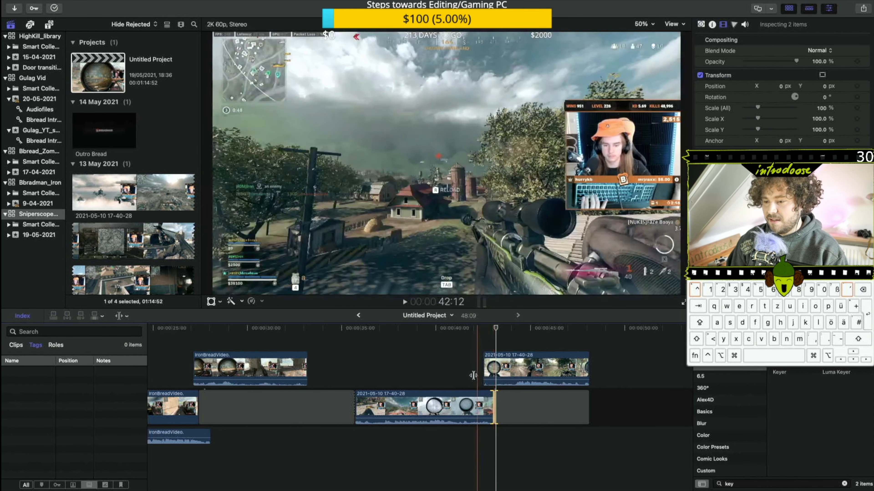
{"action": "key", "text": "space"}
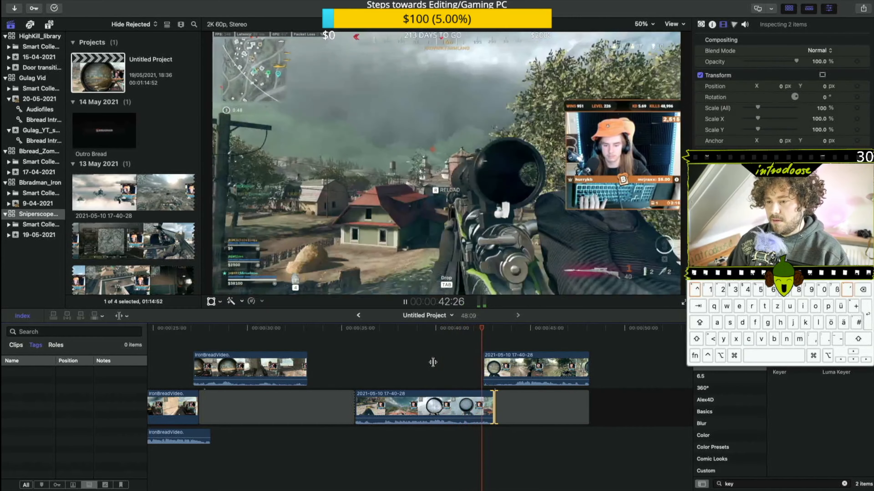
{"action": "key", "text": "space"}
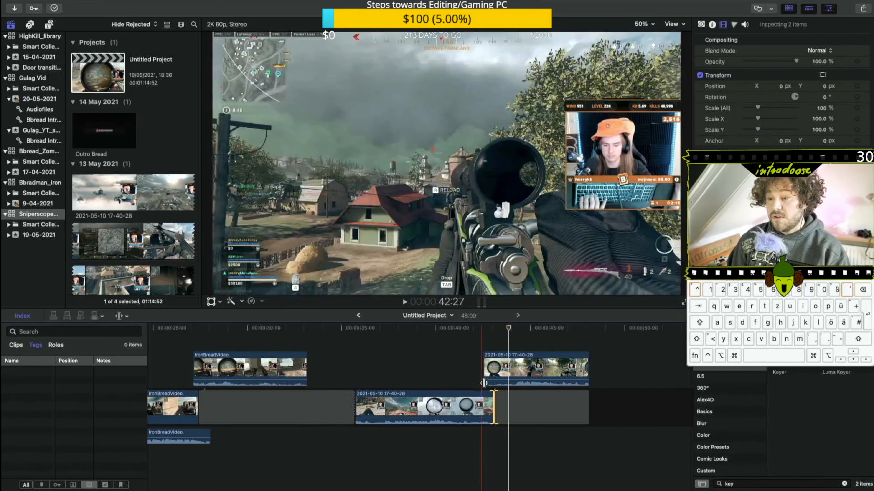
{"action": "left_click_drag", "start_coordinate": [494, 399], "coordinate": [509, 400]}
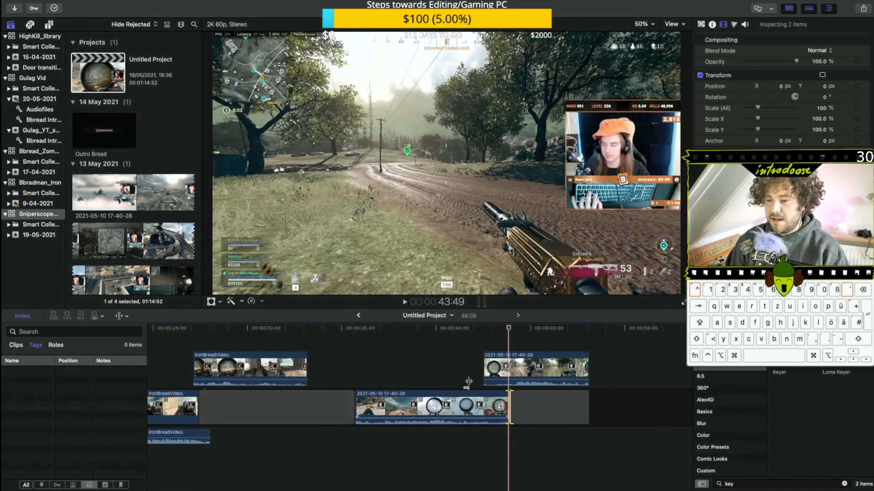
{"action": "left_click", "coordinate": [461, 377]}
{"action": "key", "text": "space"}
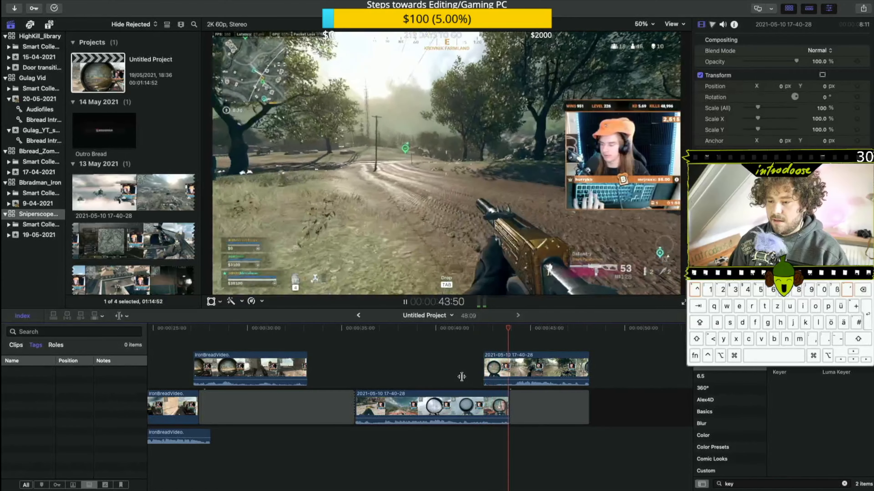
{"action": "key", "text": "space"}
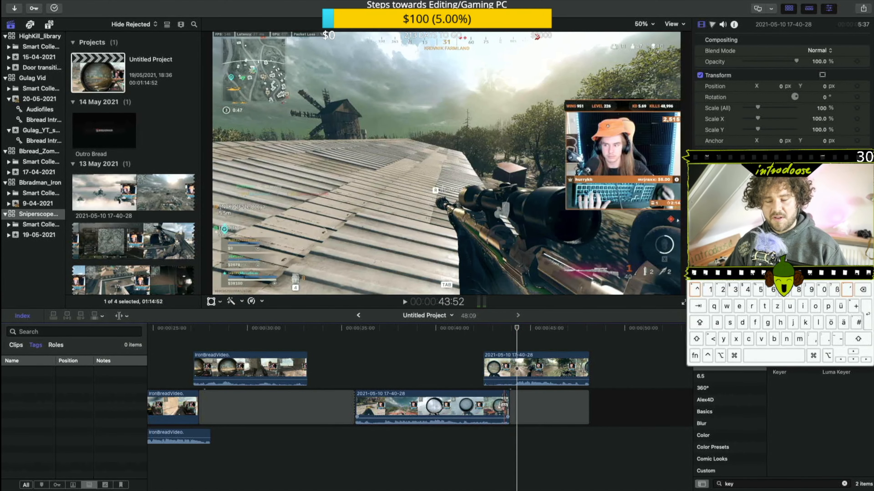